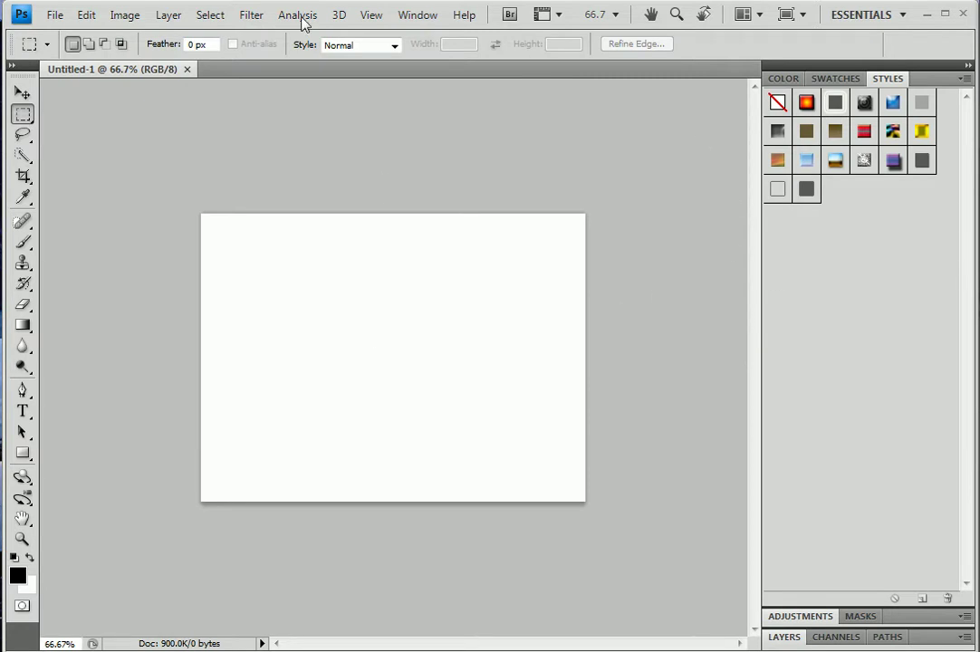
Step: Open Edit > Keyboard Shortcuts and scroll the Filter commands down to Artistic > Watercolor
{"action": "left_click", "coordinate": [87, 18]}
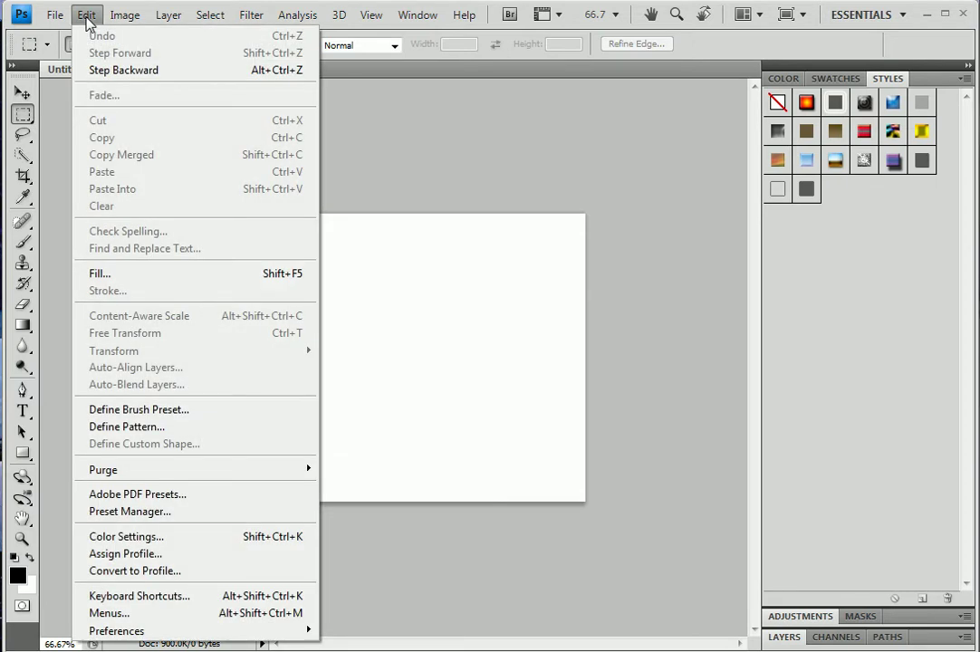
{"action": "left_click", "coordinate": [179, 599]}
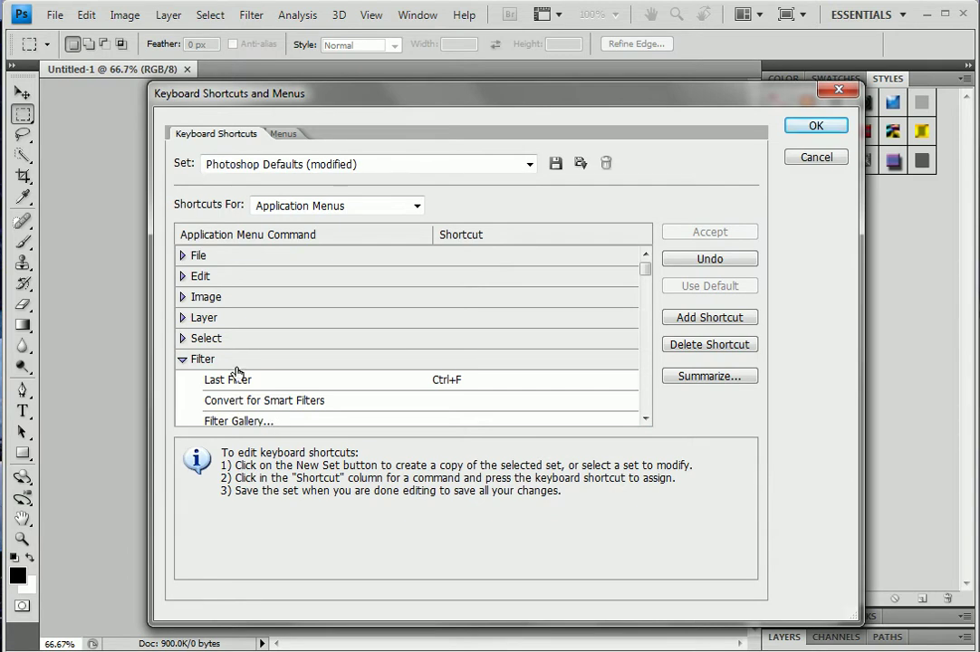
{"action": "left_click", "coordinate": [182, 256]}
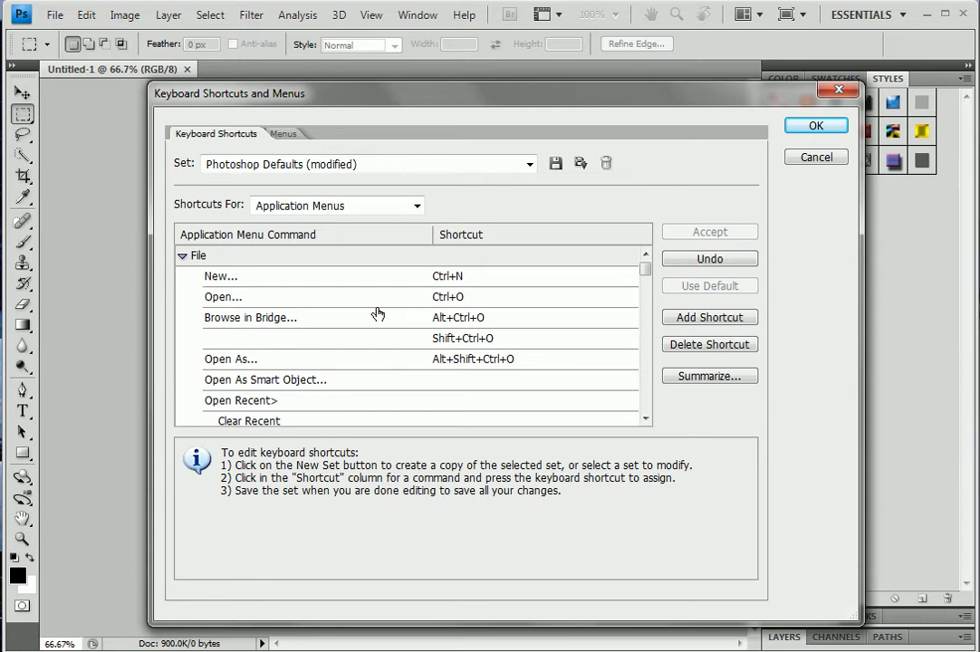
{"action": "left_click", "coordinate": [645, 417]}
{"action": "left_click", "coordinate": [645, 418]}
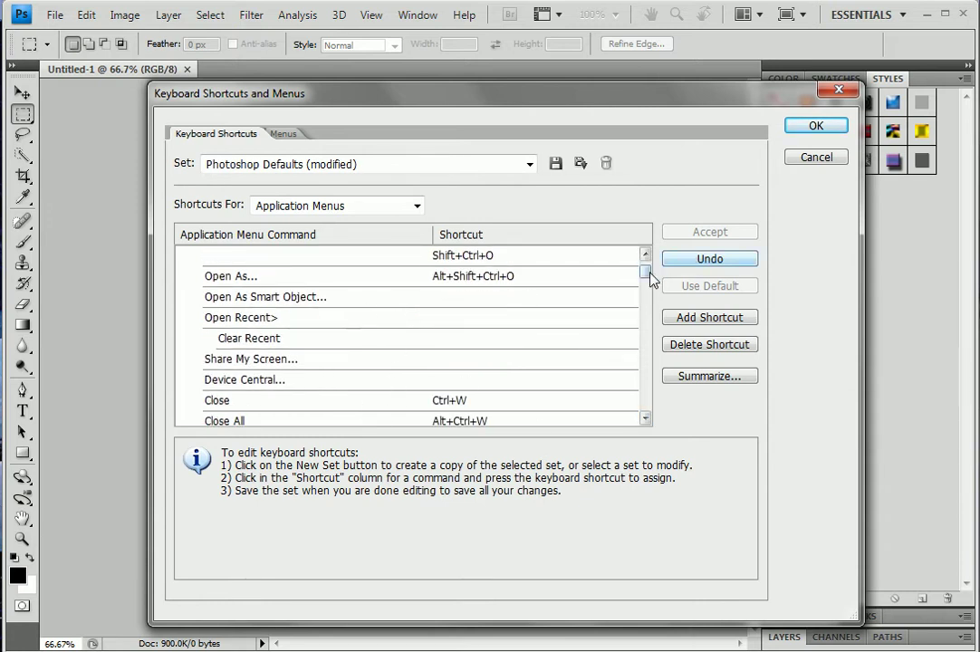
{"action": "left_click_drag", "start_coordinate": [649, 276], "coordinate": [643, 267]}
{"action": "left_click", "coordinate": [187, 259]}
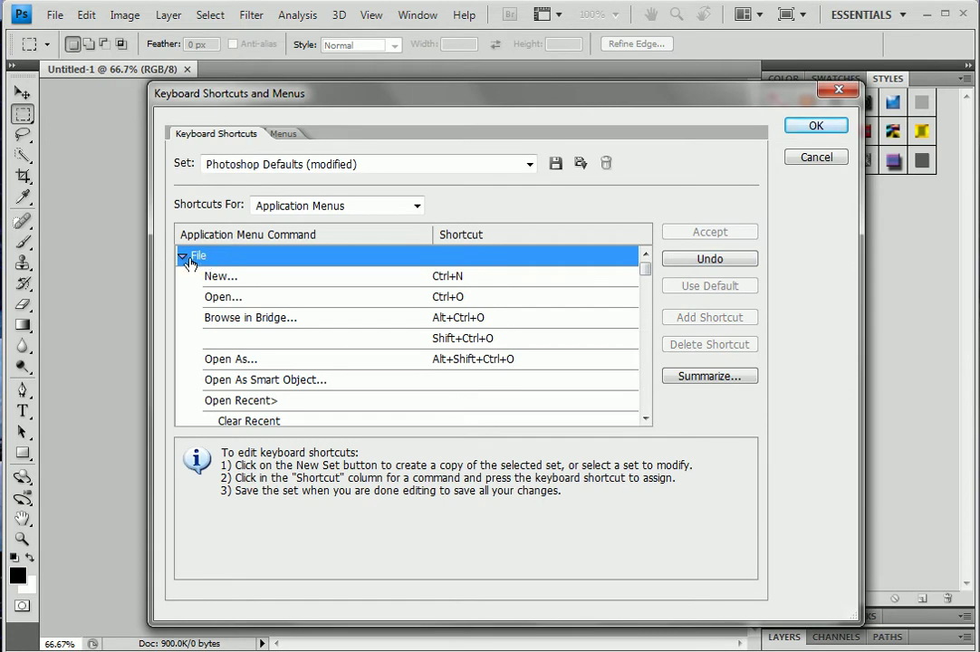
{"action": "left_click", "coordinate": [184, 258]}
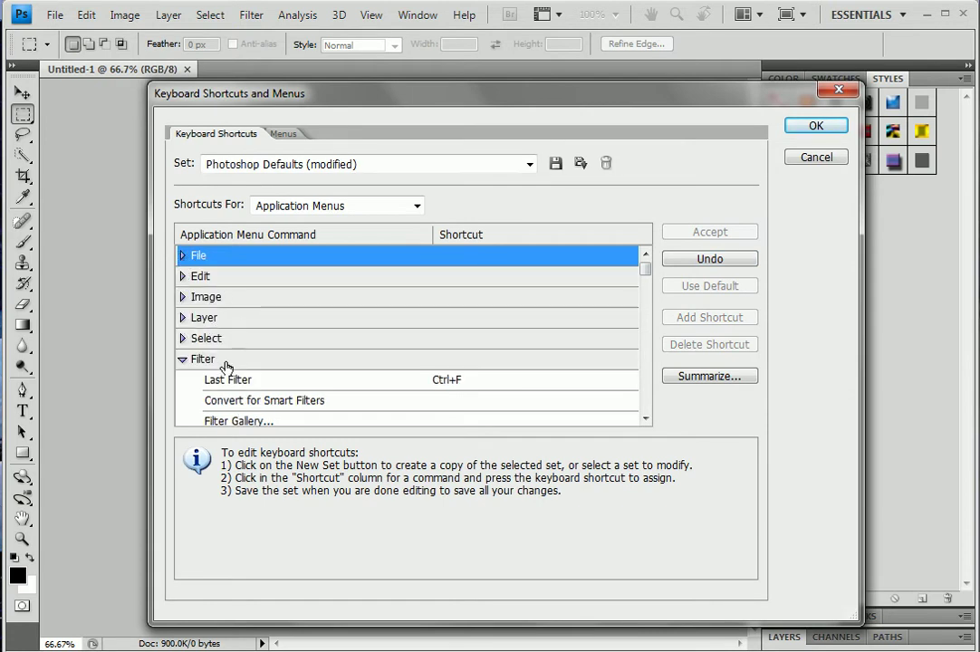
{"action": "left_click", "coordinate": [646, 418]}
{"action": "left_click", "coordinate": [646, 419]}
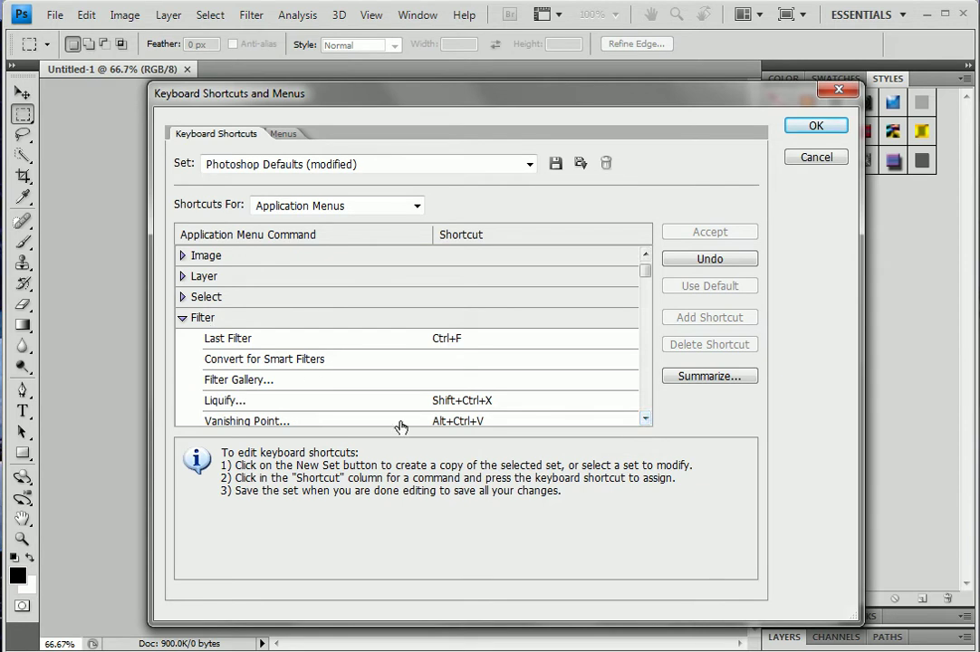
{"action": "left_click_drag", "start_coordinate": [646, 419], "coordinate": [646, 418]}
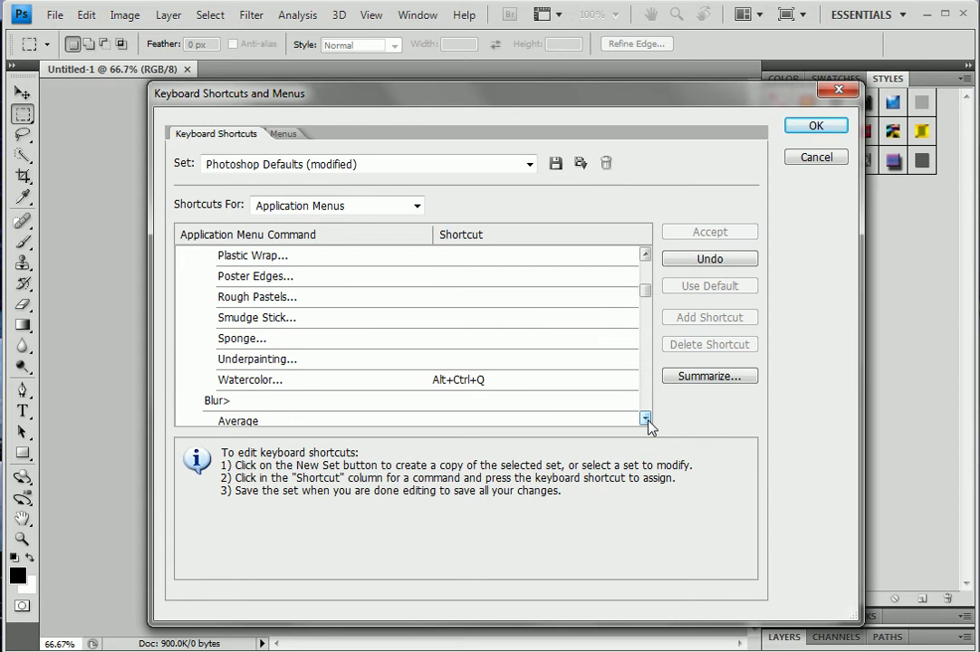
Step: Select the Watercolor filter's shortcut cell and clear its existing shortcut
{"action": "left_click", "coordinate": [457, 381]}
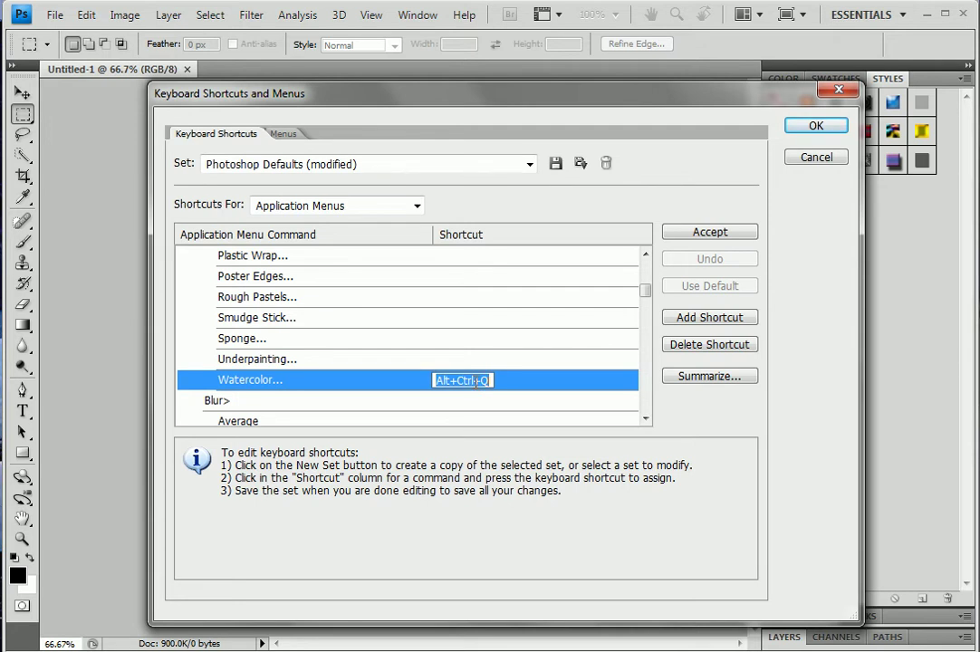
{"action": "double_click", "coordinate": [463, 381]}
{"action": "left_click", "coordinate": [473, 381]}
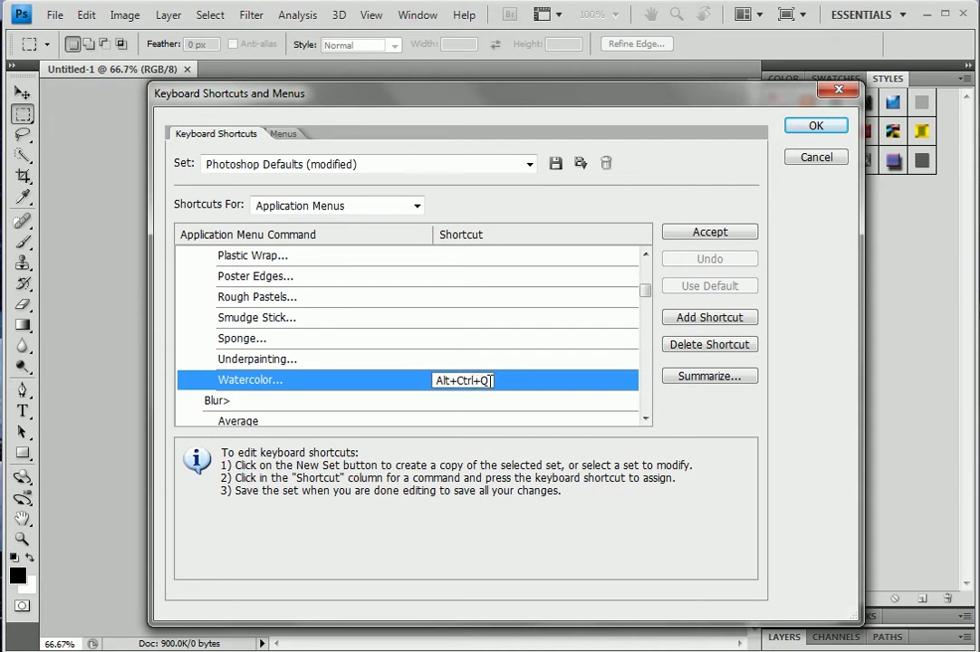
{"action": "key", "text": "BackSpace"}
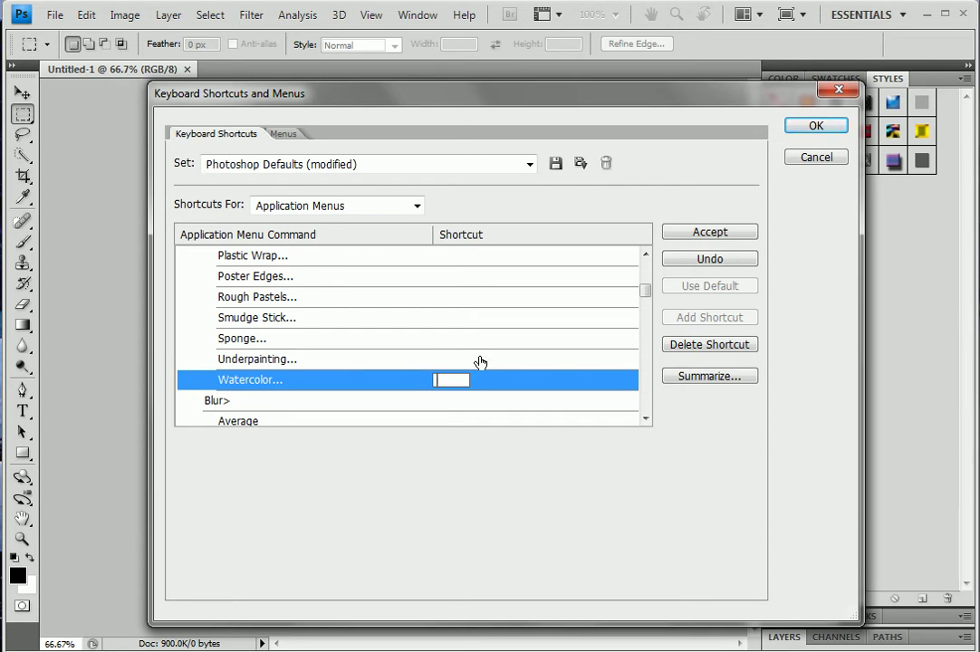
Step: Try and discard Alt+Ctrl+E and Alt+Ctrl+T for Watercolor, then enter Alt+Ctrl+Q
{"action": "key", "text": "ctrl+alt+e"}
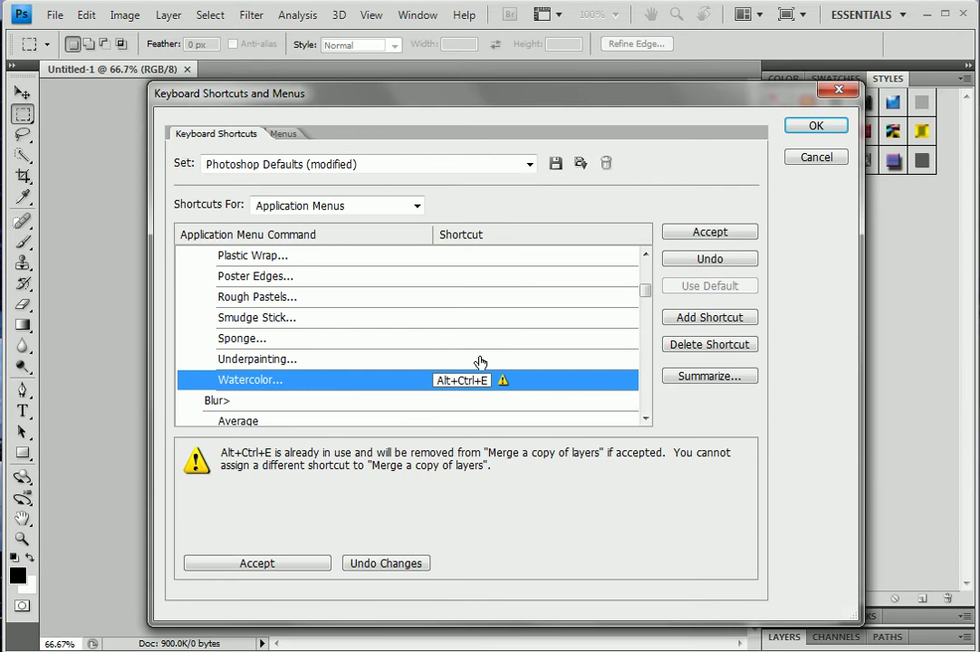
{"action": "key", "text": "BackSpace"}
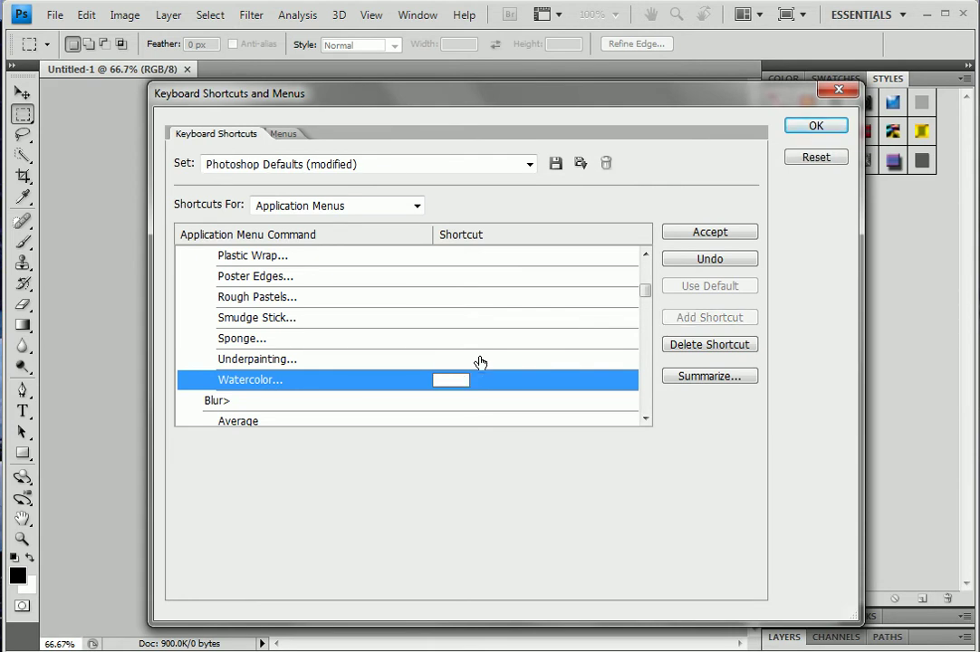
{"action": "key", "text": "ctrl+alt+t"}
{"action": "key", "text": "BackSpace"}
{"action": "key", "text": "ctrl+alt+q"}
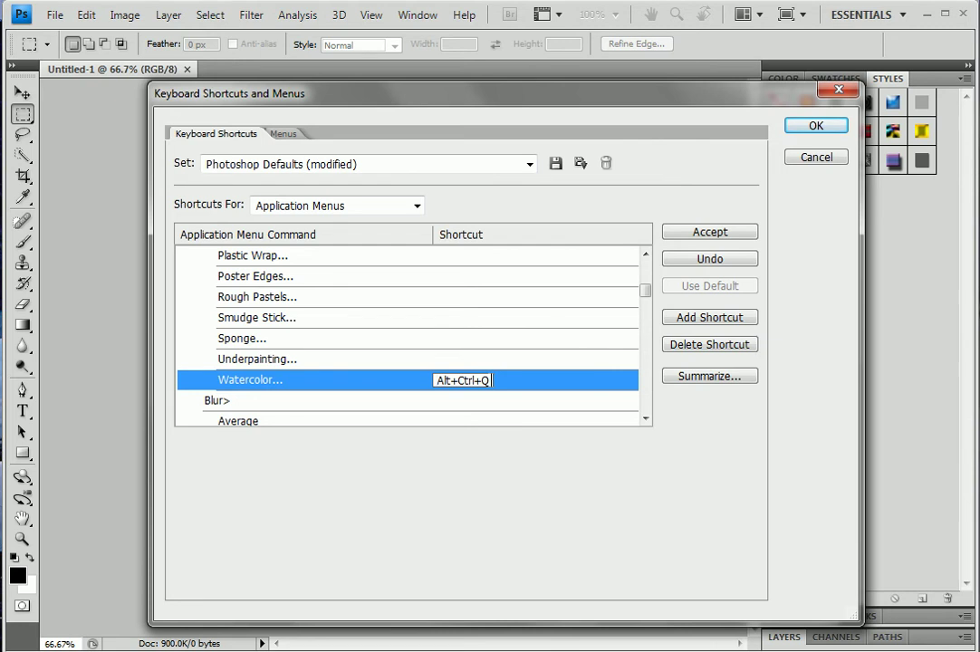
Step: After the invalid Alt+Q attempt, re-enter Alt+Ctrl+Q for Watercolor and accept it
{"action": "key", "text": "BackSpace"}
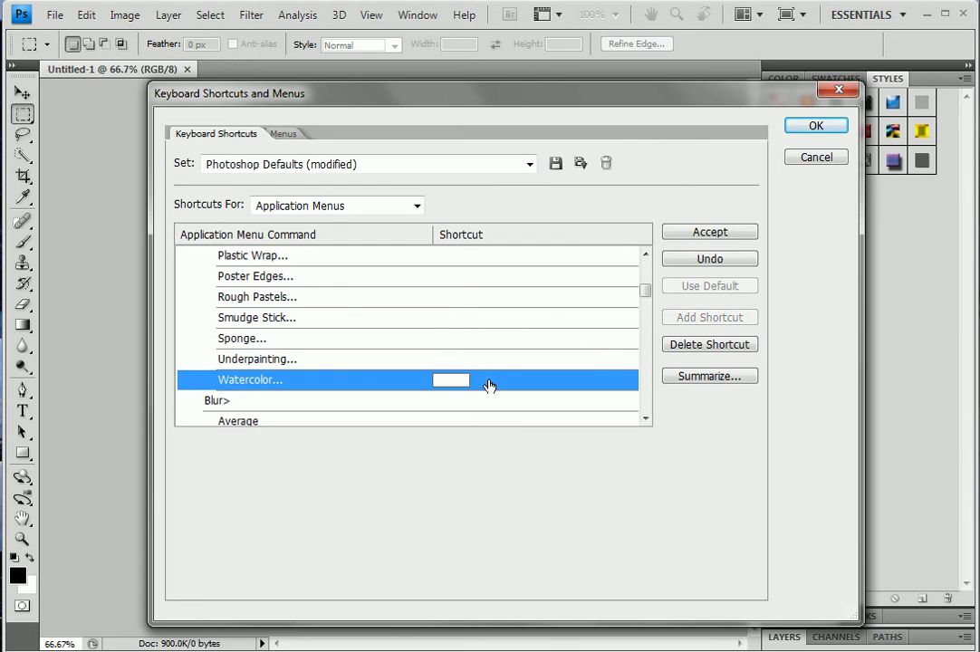
{"action": "key", "text": "alt+q"}
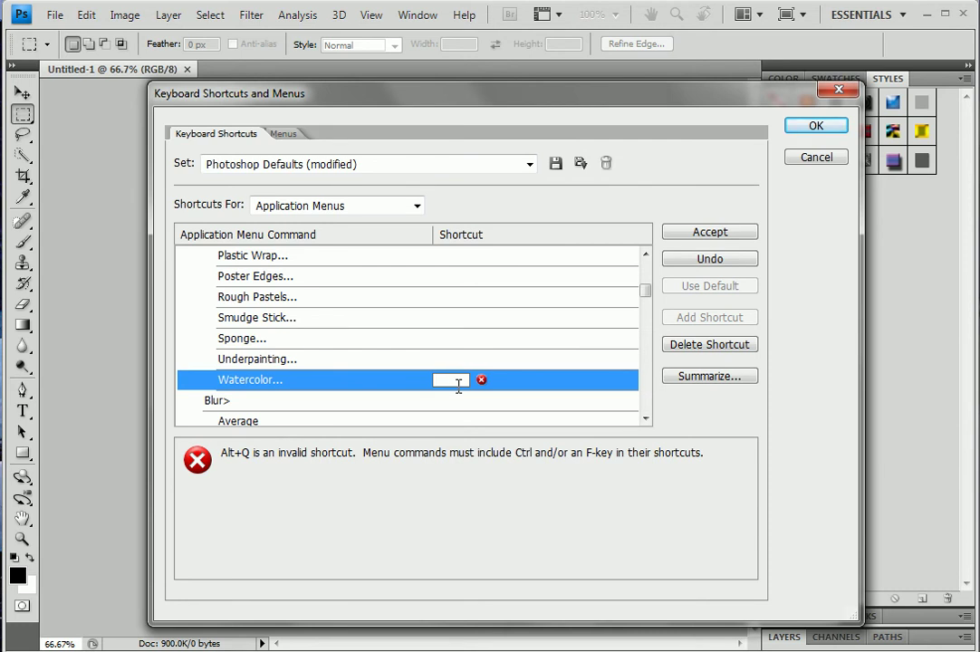
{"action": "key", "text": "ctrl+alt+q"}
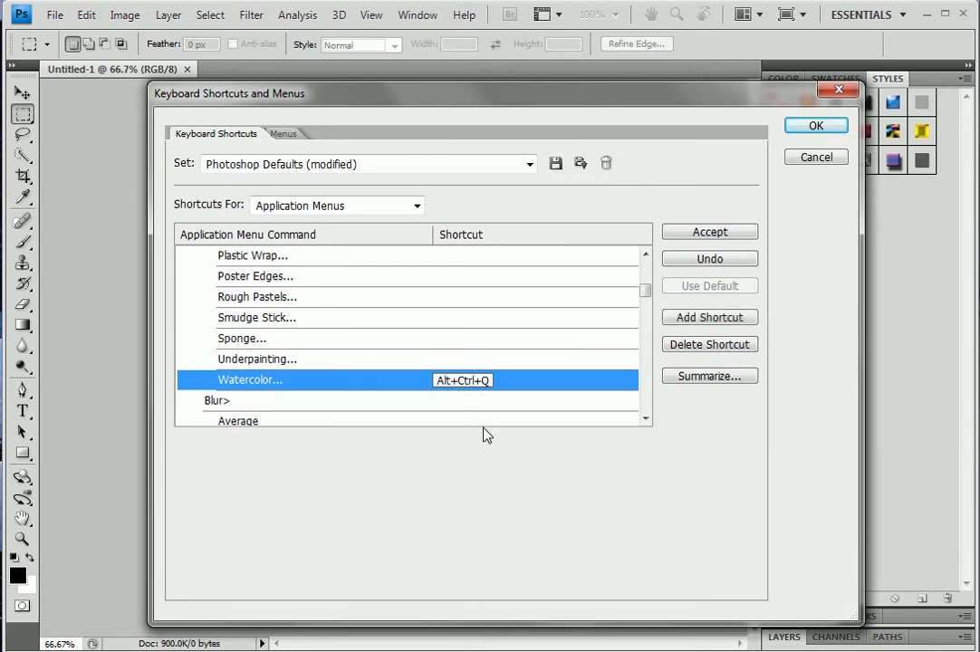
{"action": "left_click", "coordinate": [710, 233]}
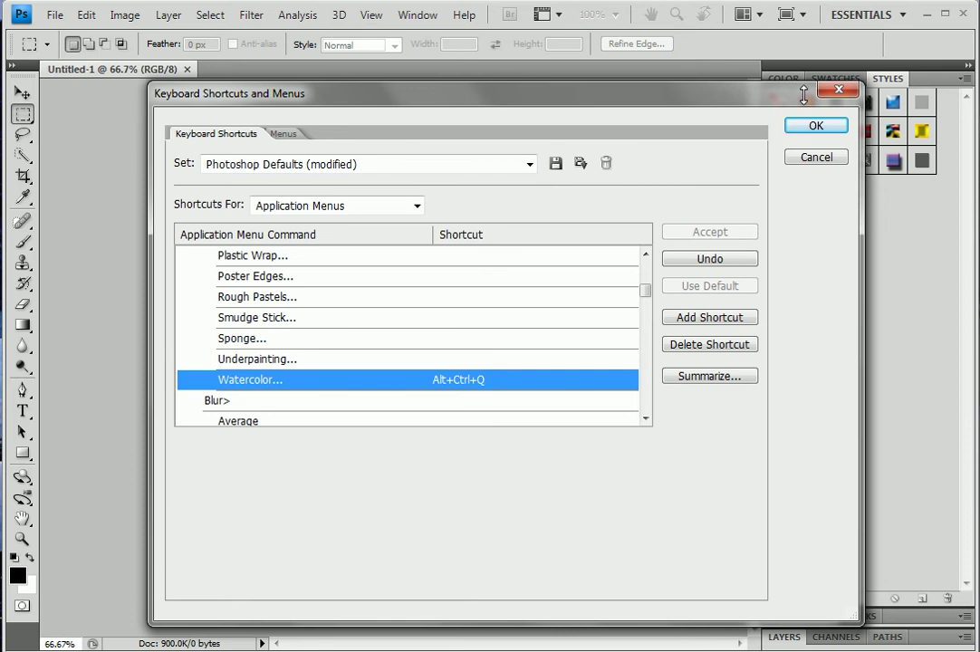
Step: Confirm the shortcut changes, test Alt+Ctrl+Q on the Watercolor gallery, and cancel without applying
{"action": "left_click", "coordinate": [814, 126]}
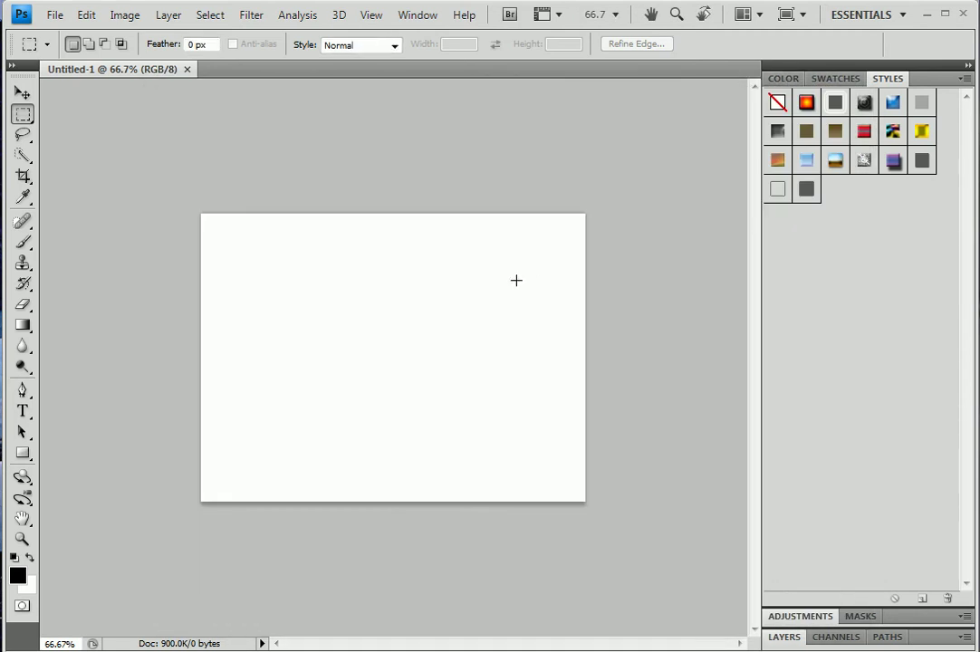
{"action": "key", "text": "alt+ctrl+q"}
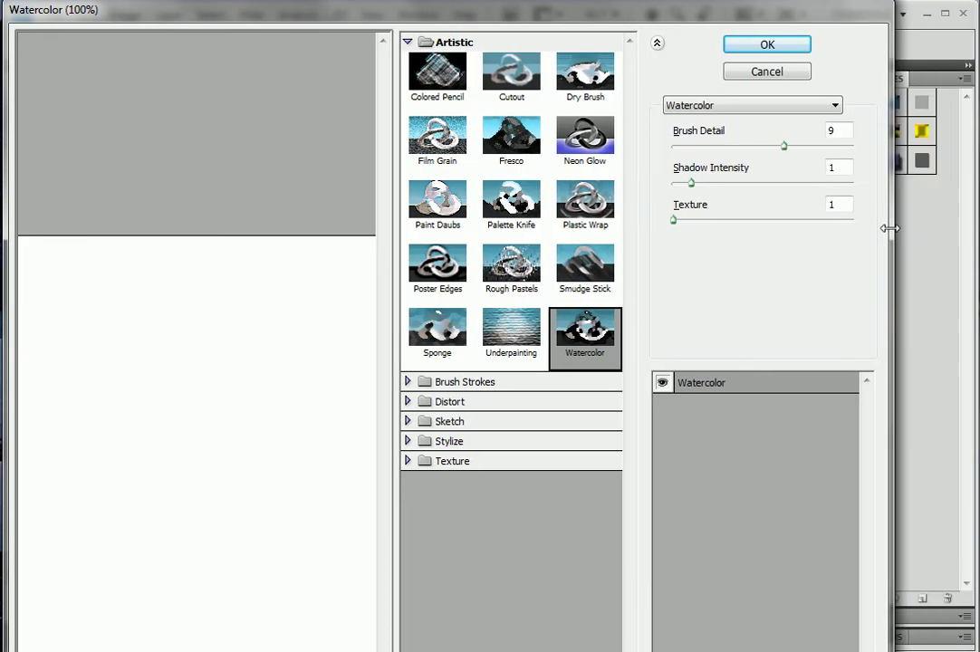
{"action": "left_click_drag", "start_coordinate": [886, 227], "coordinate": [971, 219]}
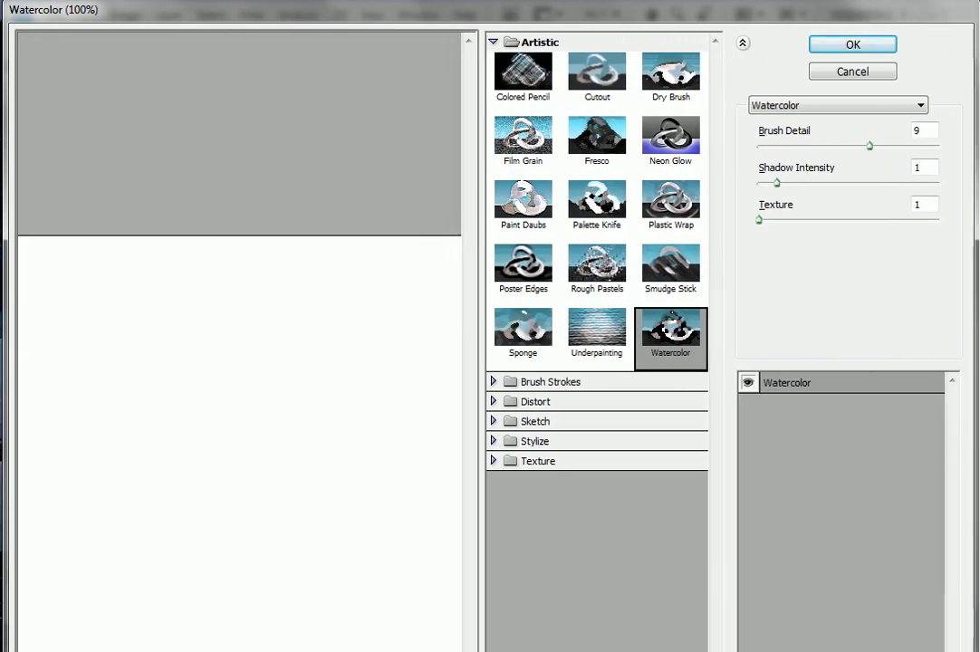
{"action": "left_click_drag", "start_coordinate": [545, 651], "coordinate": [547, 627]}
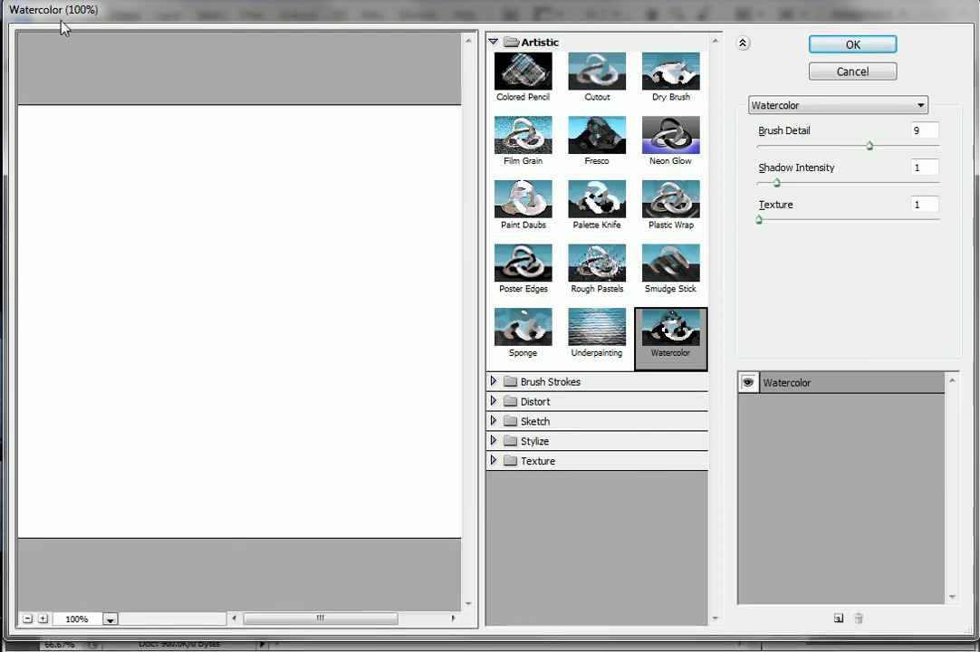
{"action": "left_click", "coordinate": [823, 75]}
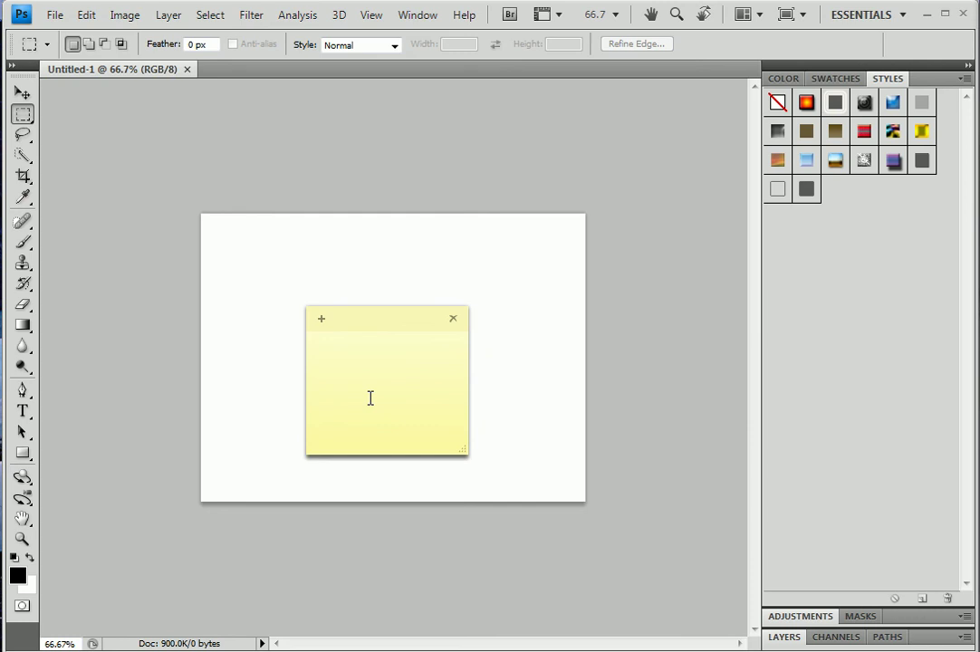
Step: Type 'ctrl+shift+Alt+K' and 'cmd+shift+option+k' on two lines, correcting the 'sgift' typo
{"action": "type", "text": "ctrl+shift+Alt"}
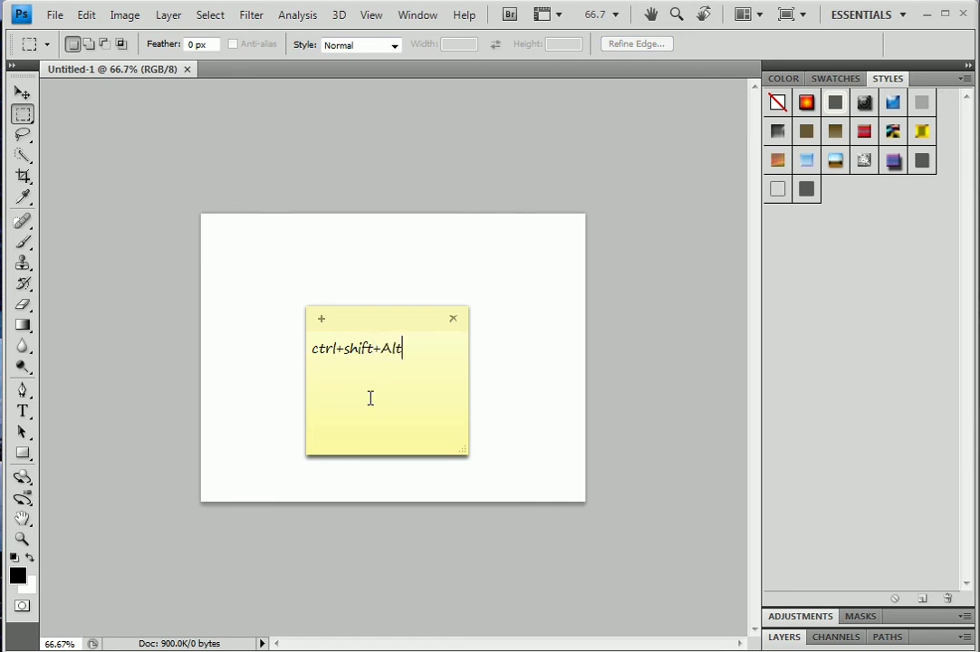
{"action": "type", "text": "+"}
{"action": "type", "text": "K  "}
{"action": "type", "text": "cmd"}
{"action": "type", "text": "+"}
{"action": "type", "text": "sgift+"}
{"action": "type", "text": "option"}
{"action": "type", "text": "+k"}
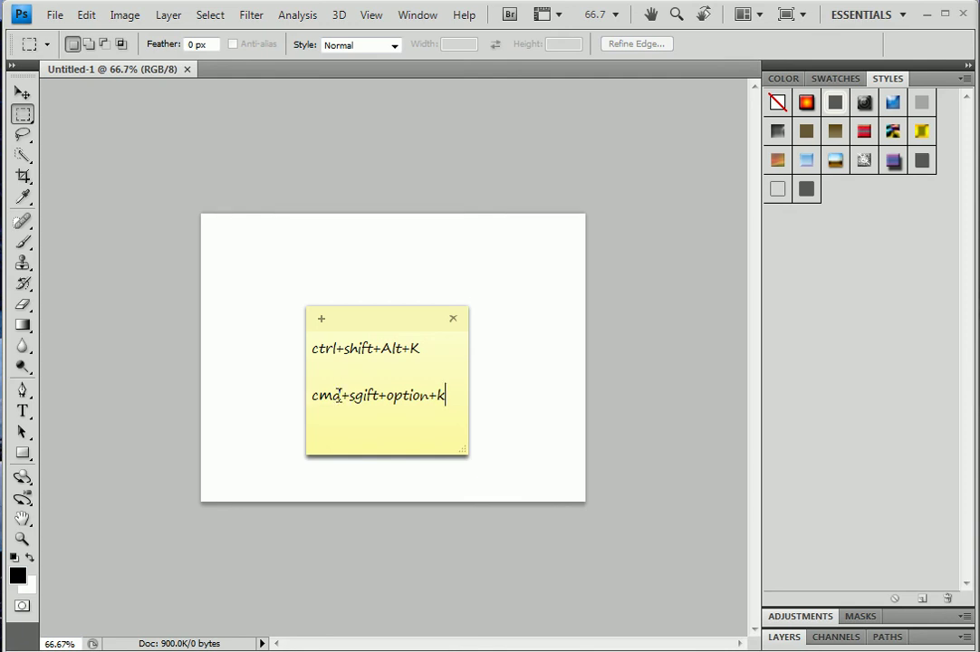
{"action": "left_click", "coordinate": [361, 396]}
{"action": "key", "text": "BackSpace"}
{"action": "type", "text": "h"}
{"action": "left_click", "coordinate": [501, 496]}
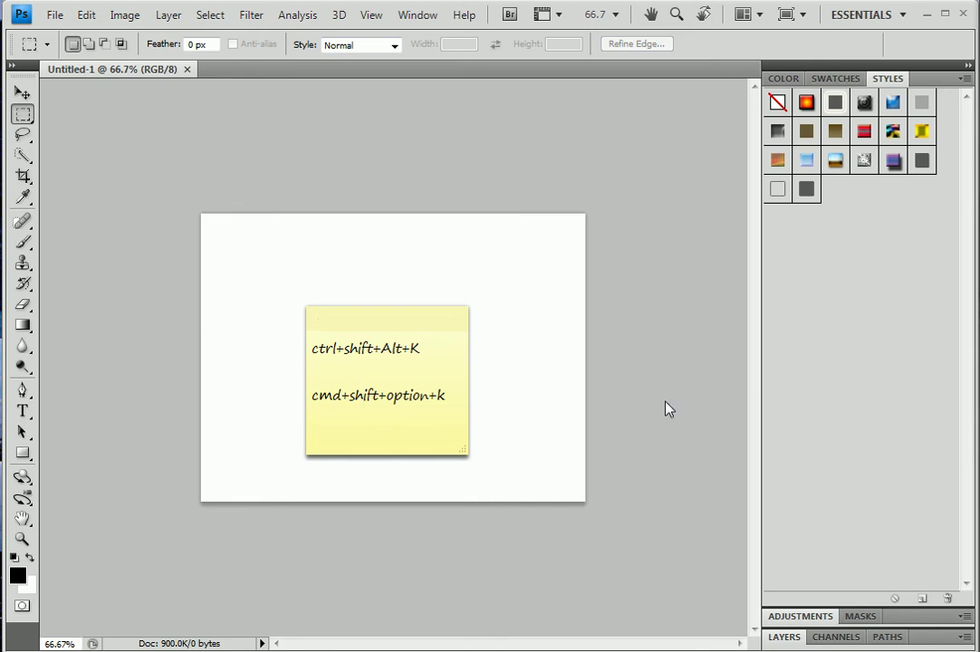